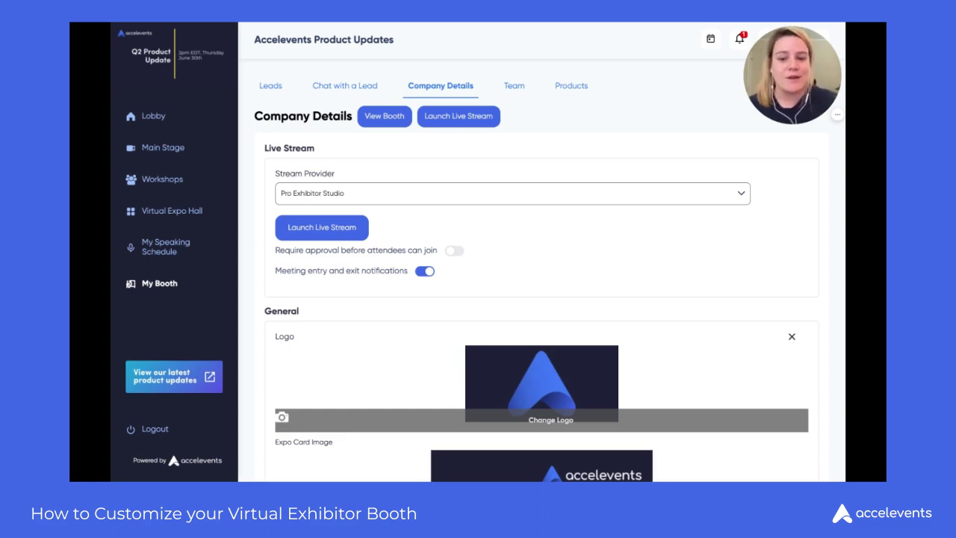
- Scroll past the General section to bring up the Short Description Color picker
scroll(542, 269, "down", 5)
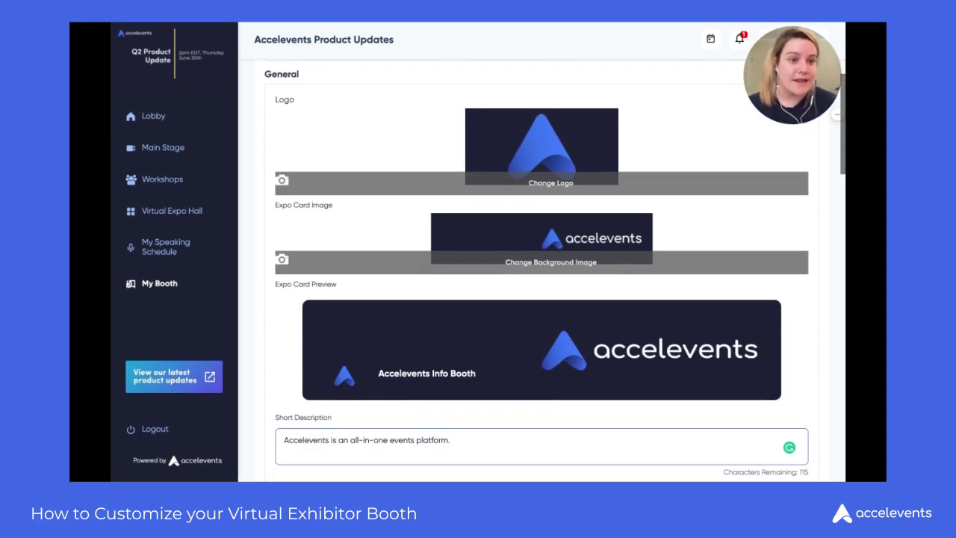
scroll(517, 301, "down", 1)
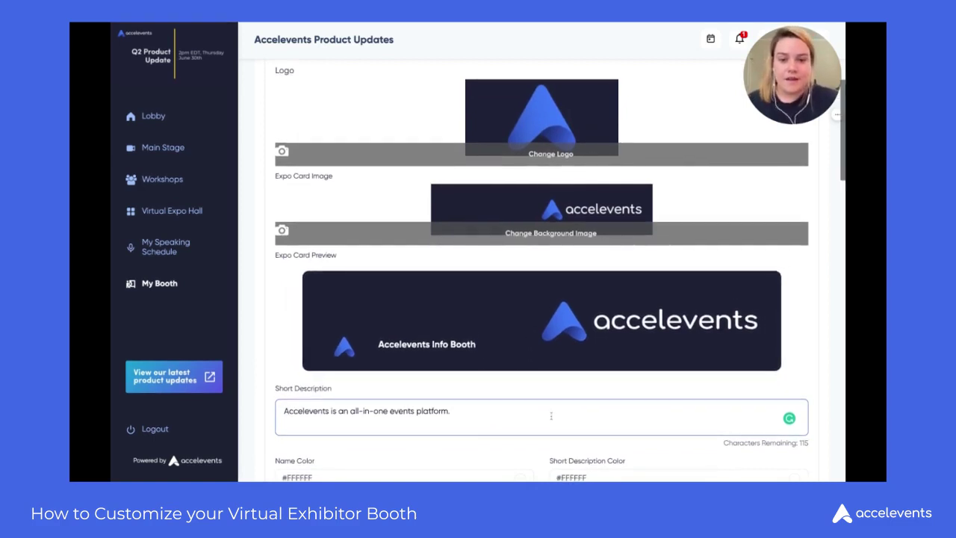
scroll(541, 418, "down", 3)
scroll(541, 420, "down", 2)
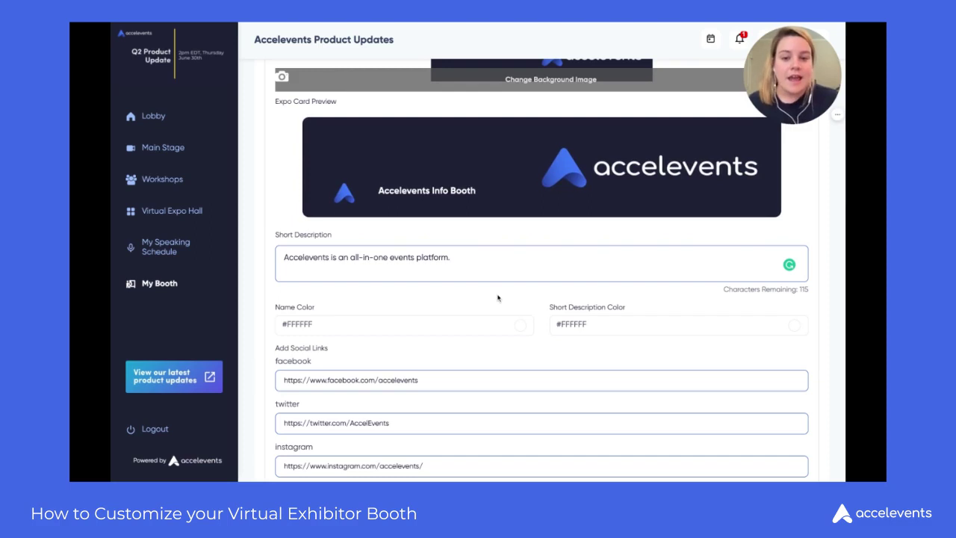
scroll(498, 298, "down", 2)
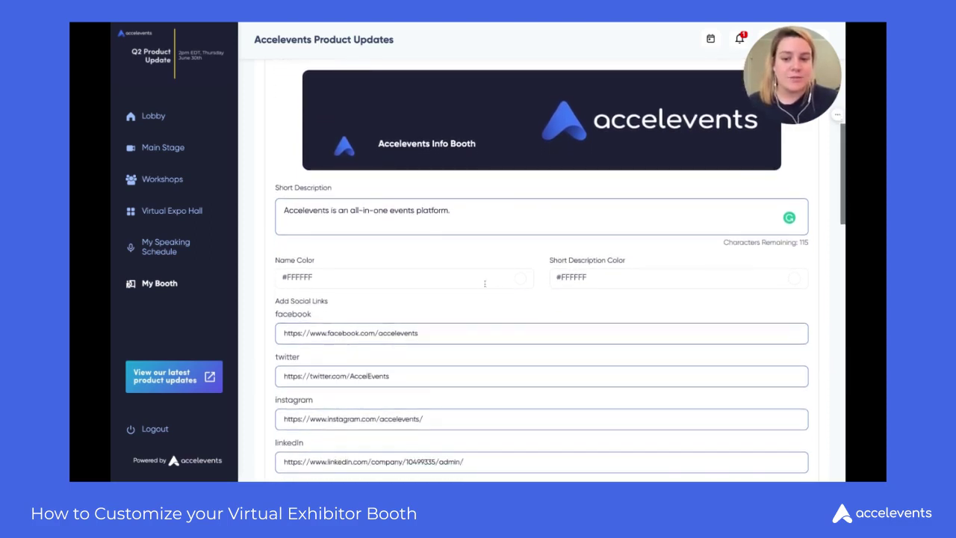
left_click(611, 279)
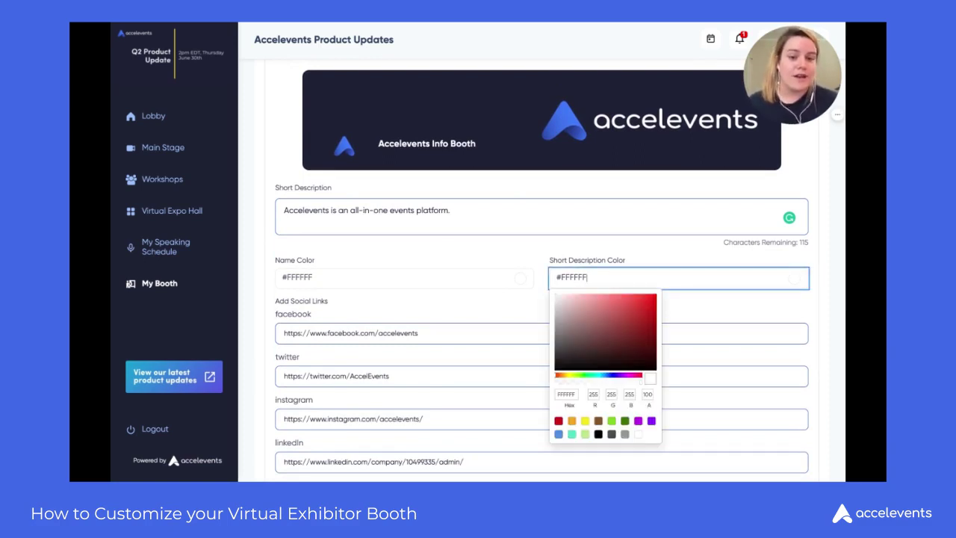
- Dismiss the picker keeping short description colour #FFFFFF, and scroll to Upload Documents
double_click(567, 393)
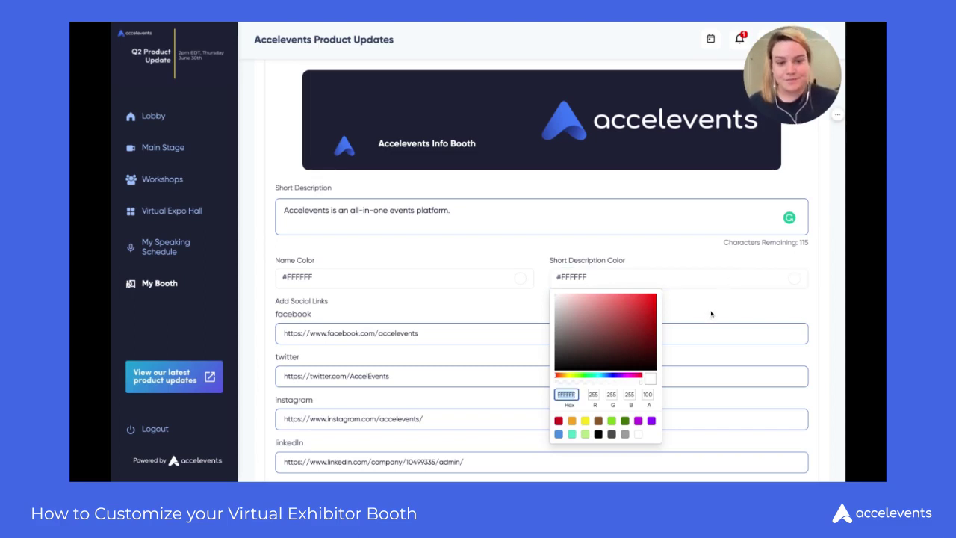
left_click(711, 314)
scroll(822, 379, "down", 1)
scroll(822, 379, "down", 4)
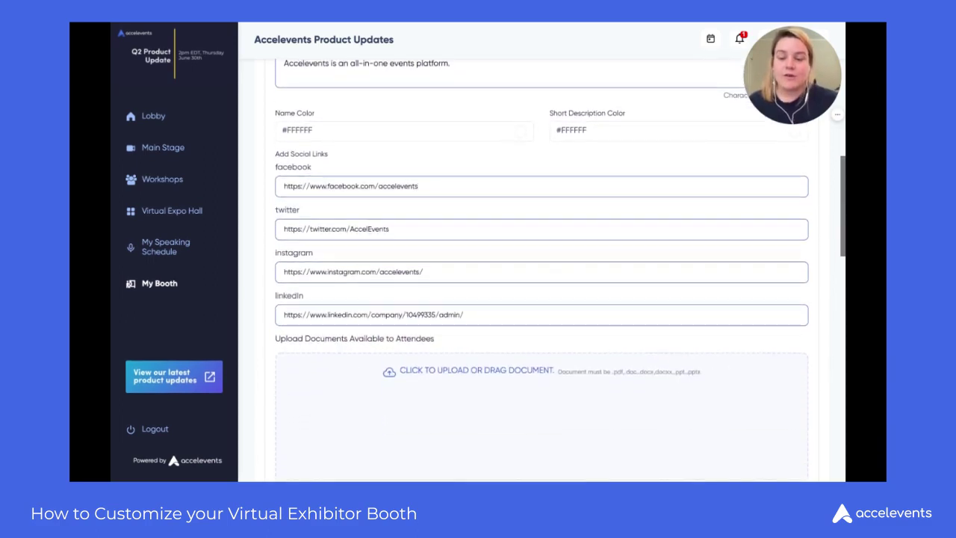
scroll(542, 298, "down", 2)
left_click(419, 111)
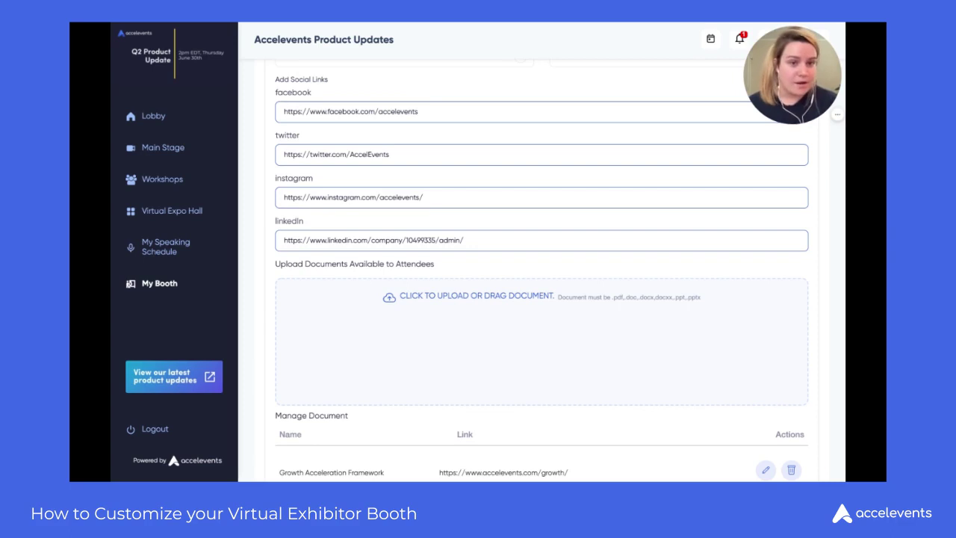
scroll(541, 254, "down", 5)
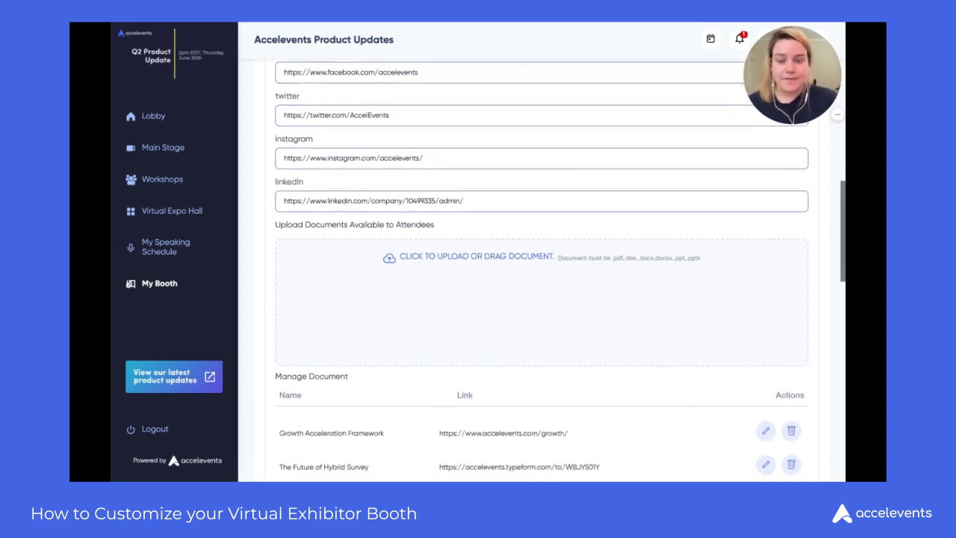
scroll(542, 269, "down", 1)
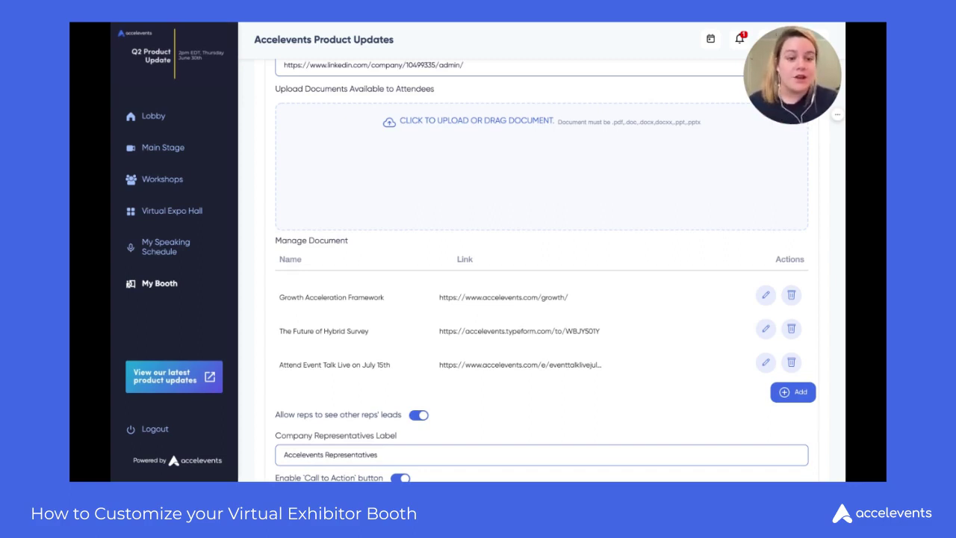
scroll(744, 358, "down", 1)
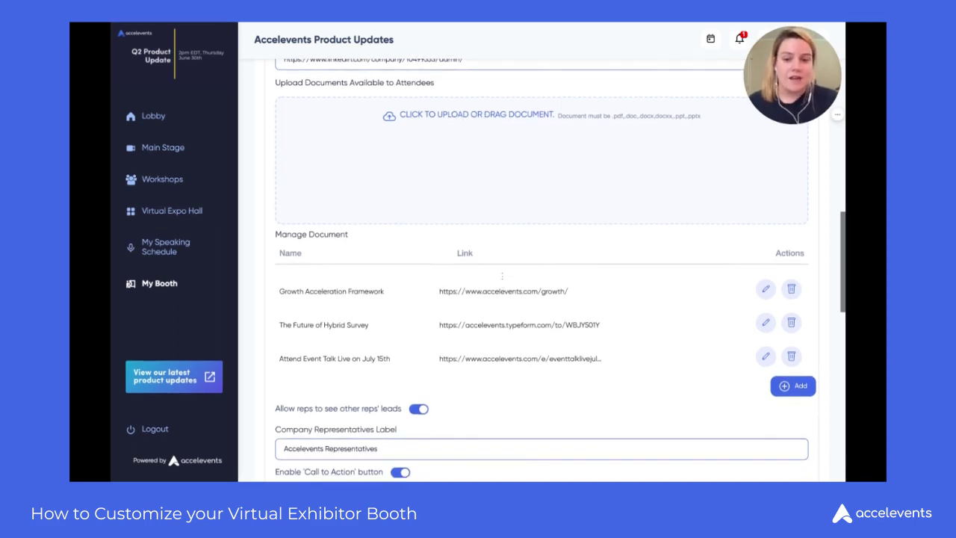
double_click(336, 291)
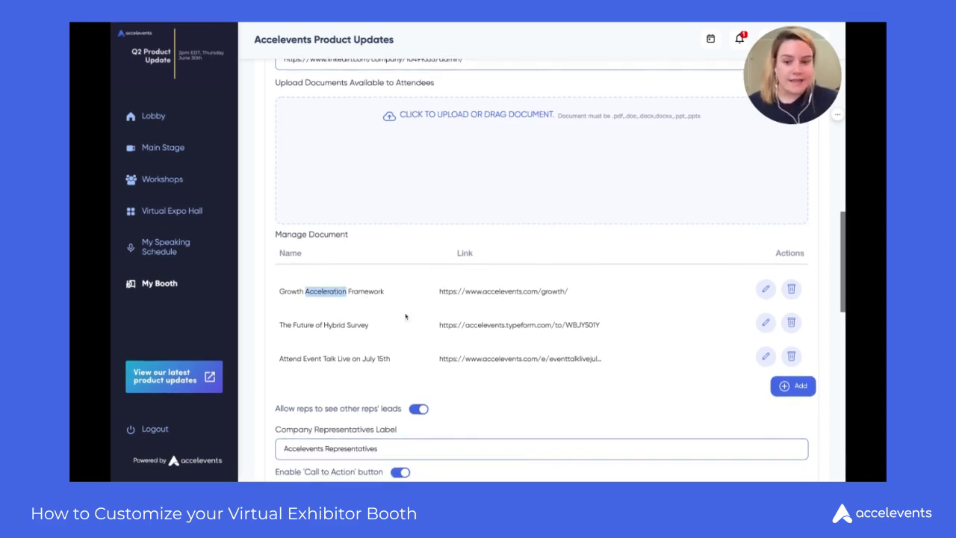
left_click(498, 397)
scroll(535, 394, "down", 1)
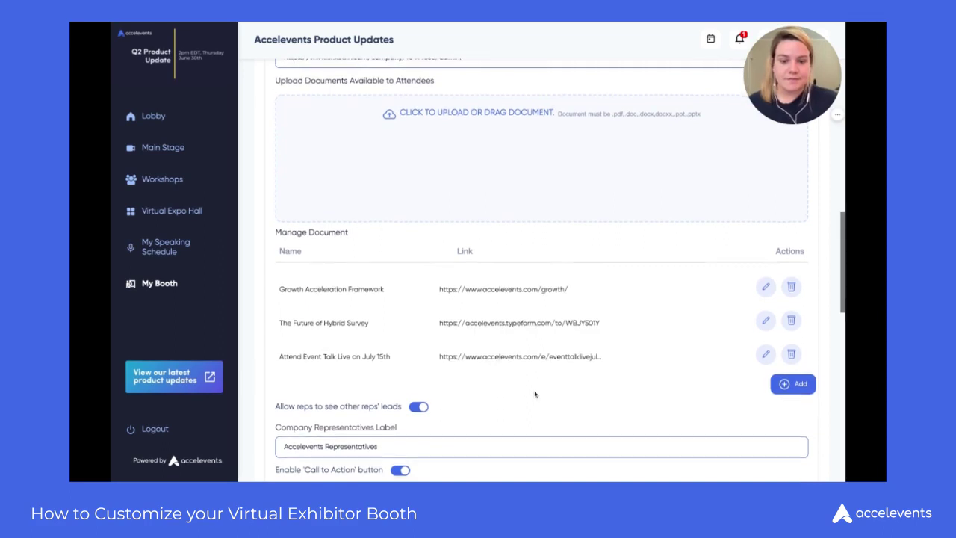
scroll(535, 395, "down", 5)
scroll(534, 299, "down", 2)
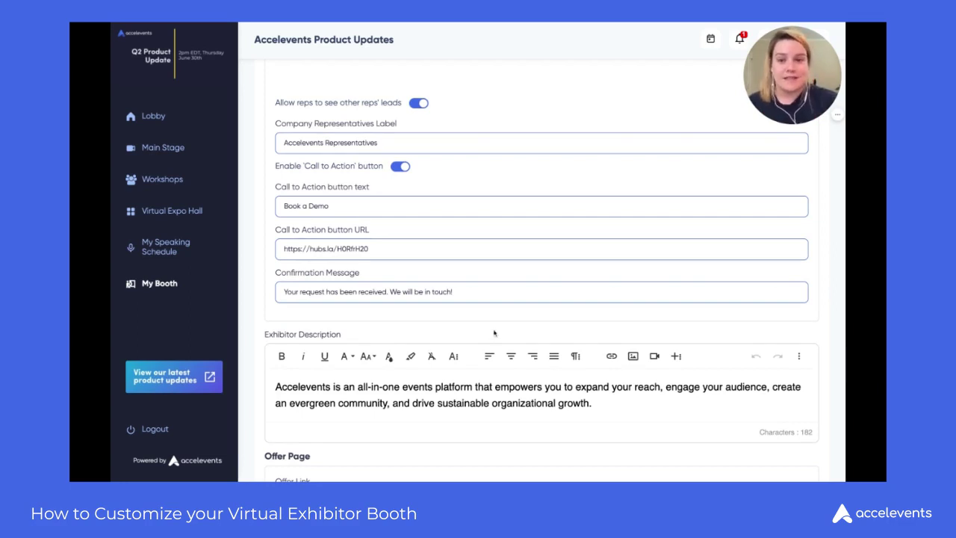
left_click(424, 147)
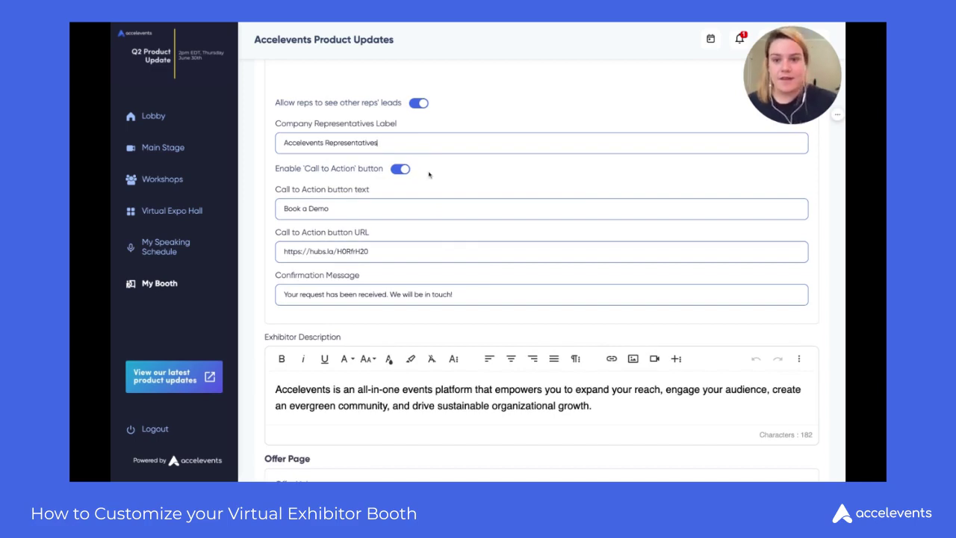
scroll(428, 175, "down", 1)
scroll(429, 175, "down", 1)
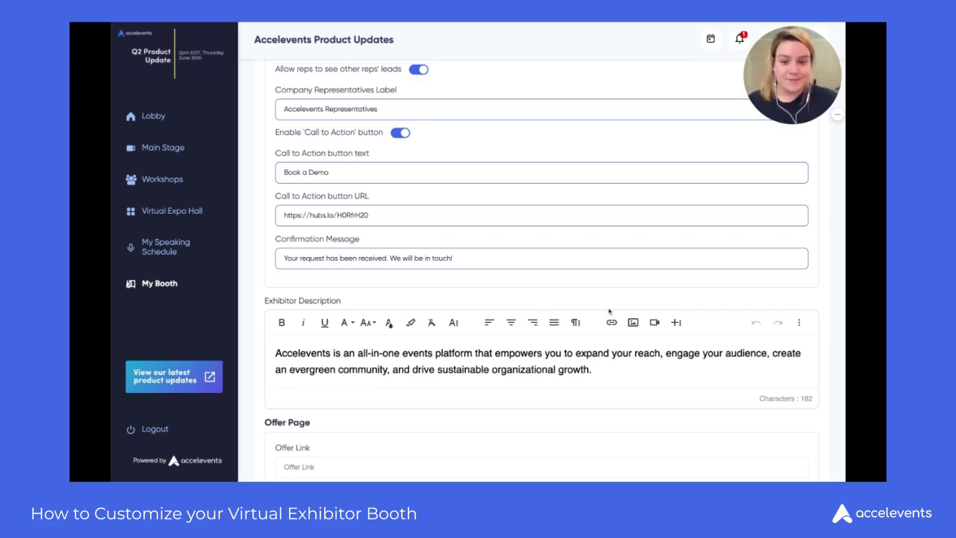
scroll(598, 399, "down", 3)
scroll(630, 401, "down", 2)
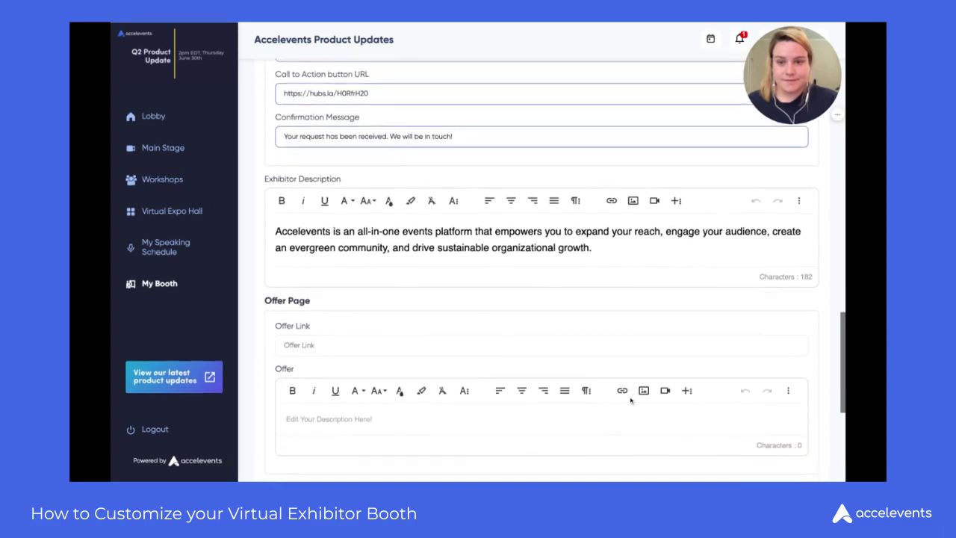
scroll(590, 340, "down", 1)
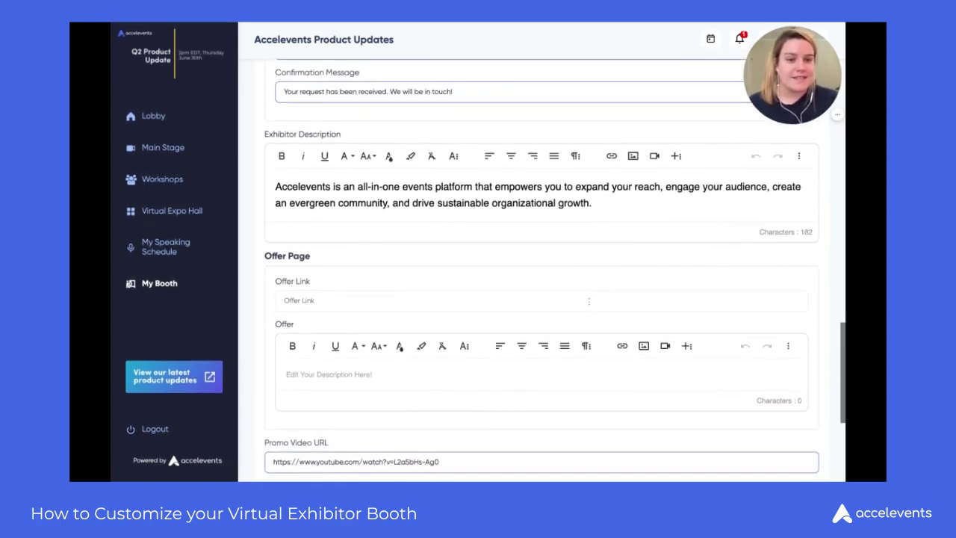
scroll(569, 268, "down", 3)
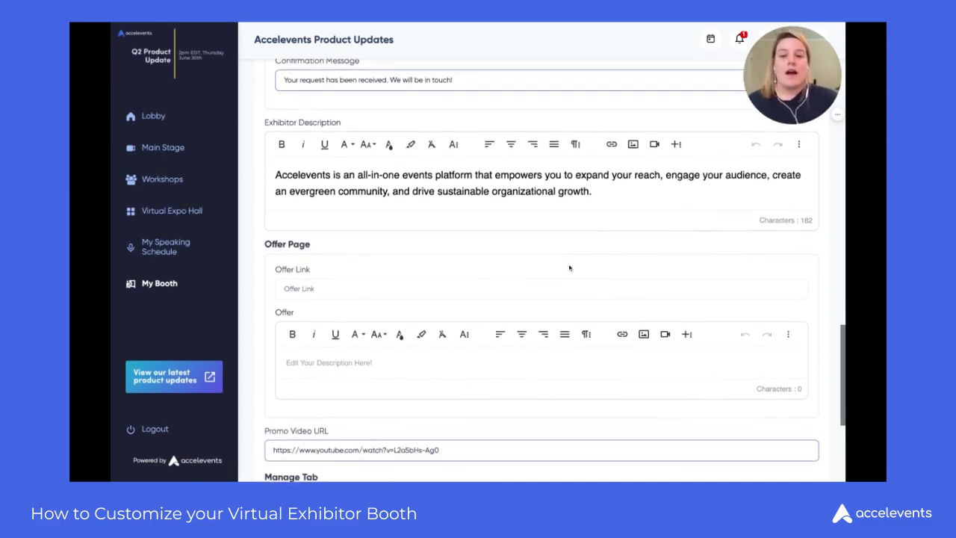
scroll(556, 270, "up", 3)
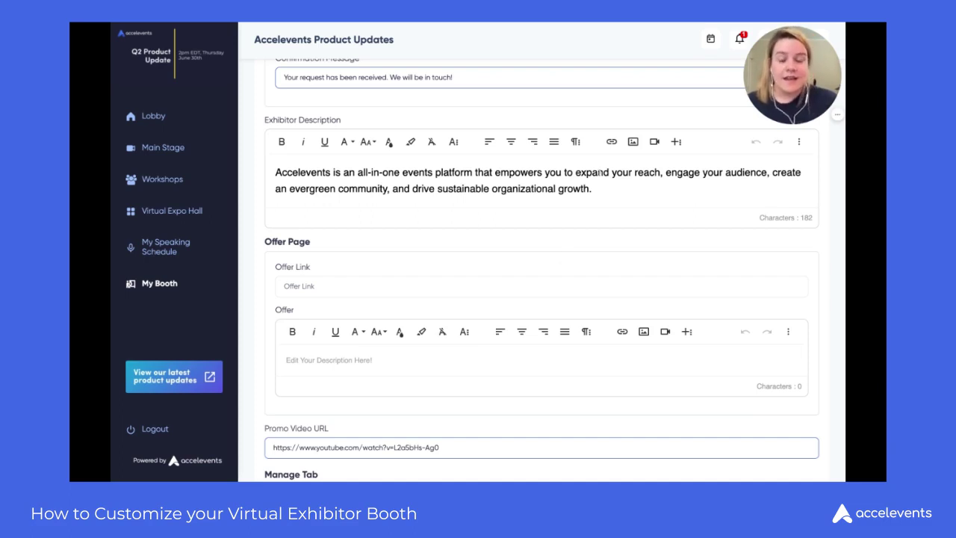
scroll(598, 247, "down", 1)
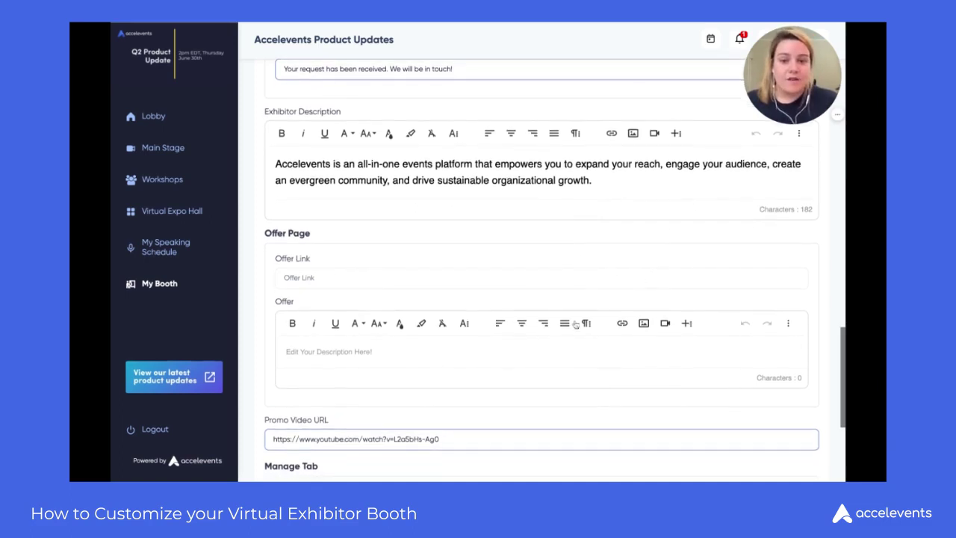
left_click(592, 351)
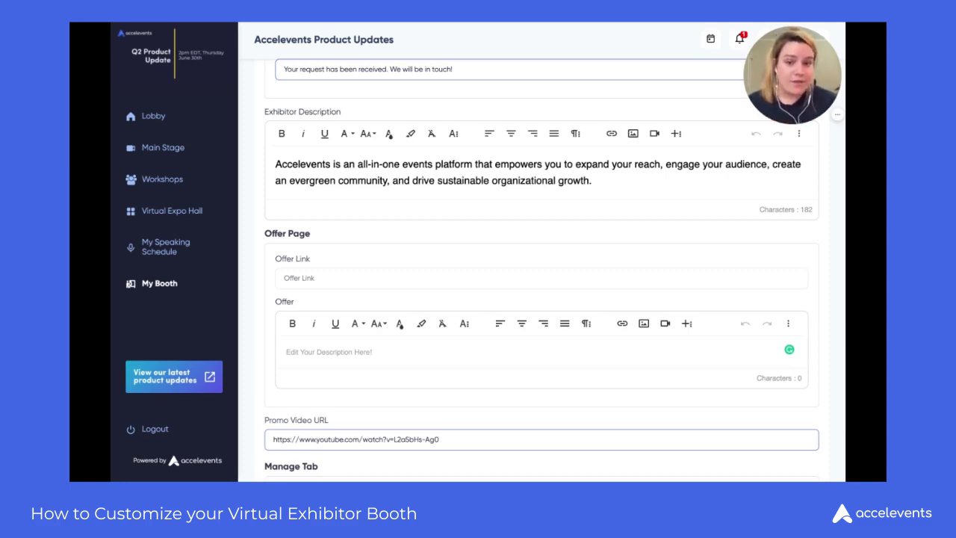
left_click(603, 282)
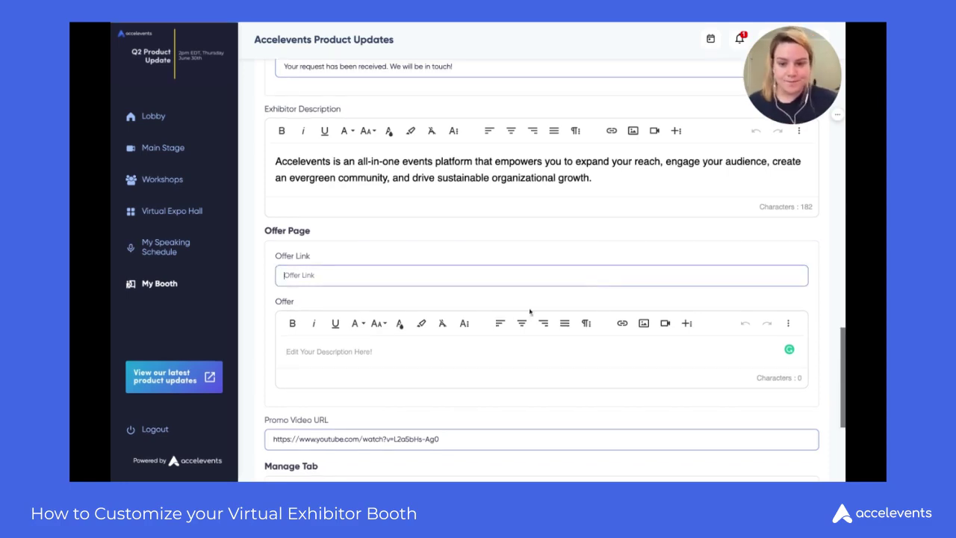
left_click(613, 416)
scroll(612, 417, "down", 3)
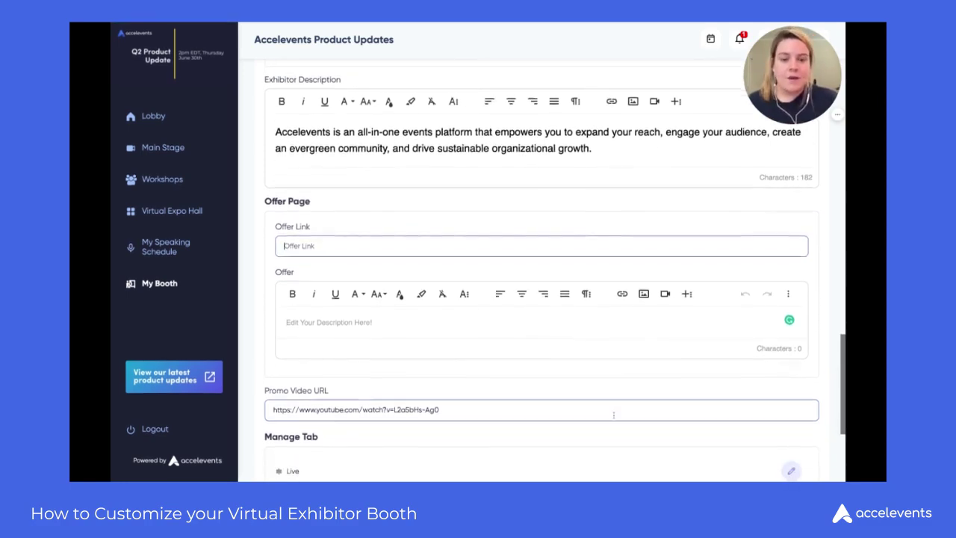
scroll(613, 416, "down", 2)
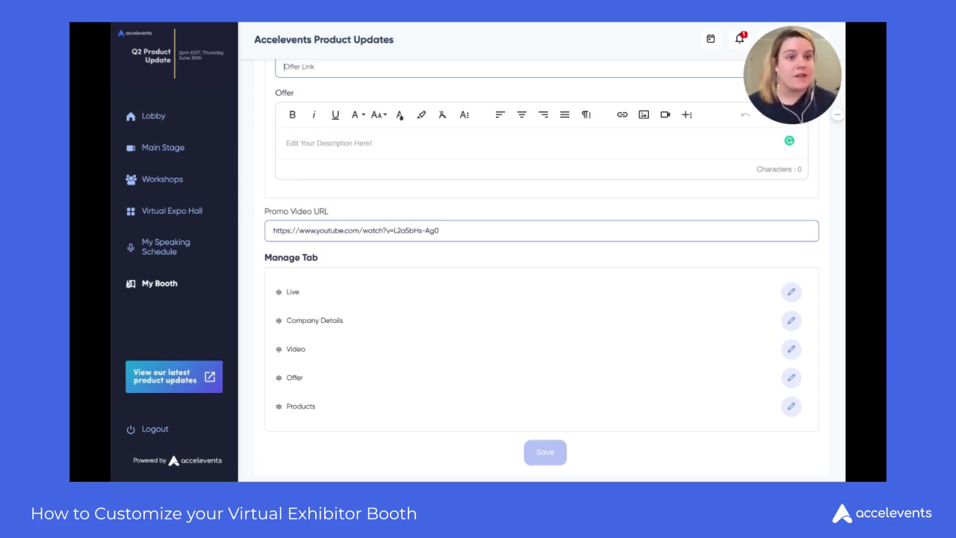
left_click(640, 461)
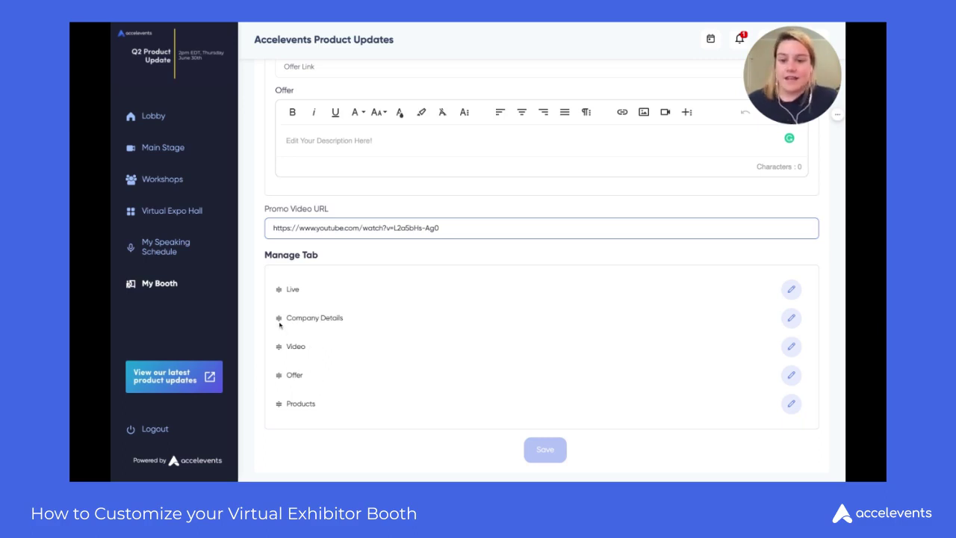
- Drag the Company Details tab above Live and rename it 'About Us'
left_click_drag(279, 321, 279, 291)
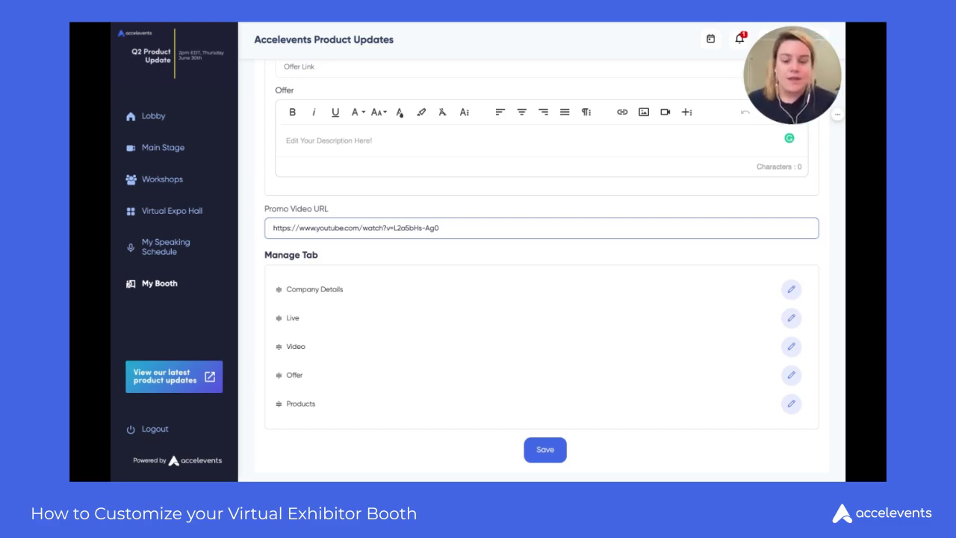
left_click(791, 289)
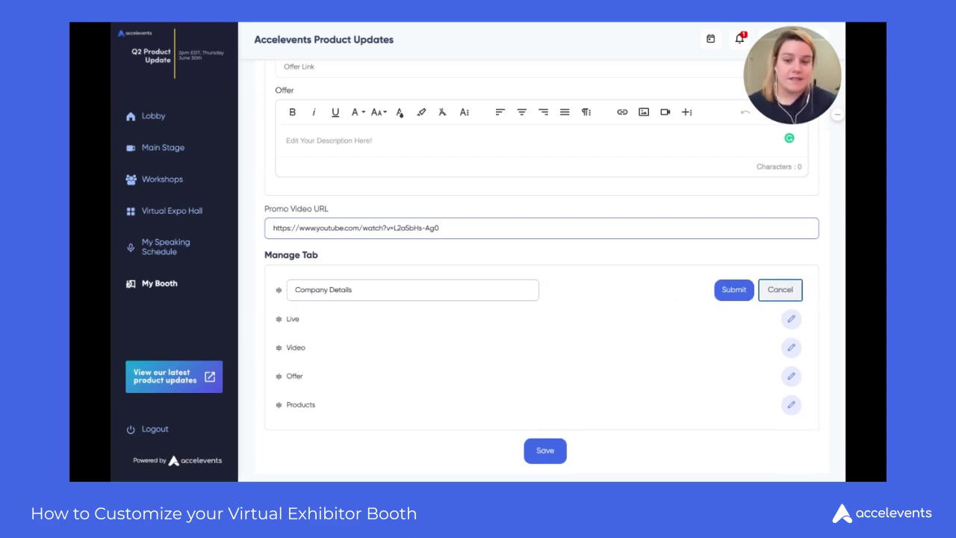
triple_click(529, 295)
type("About Us")
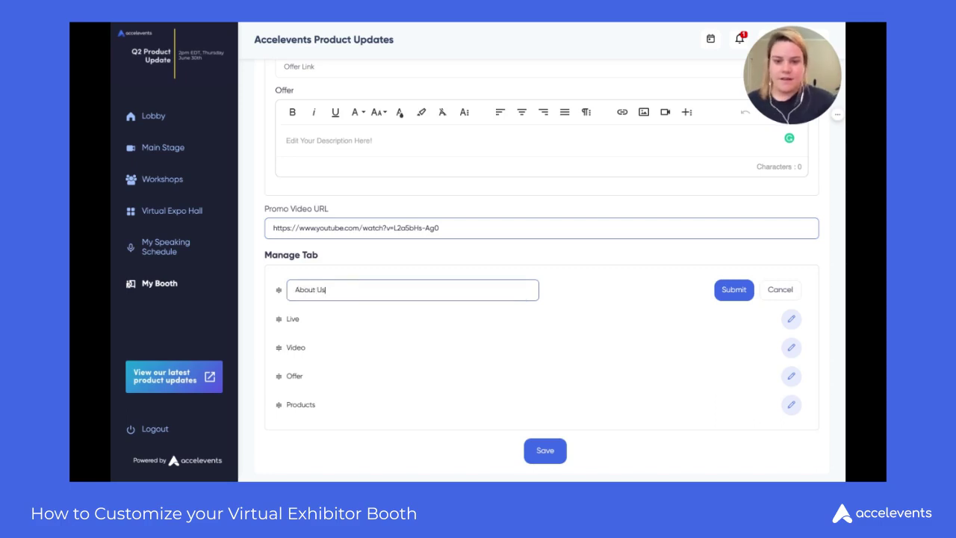
left_click(715, 296)
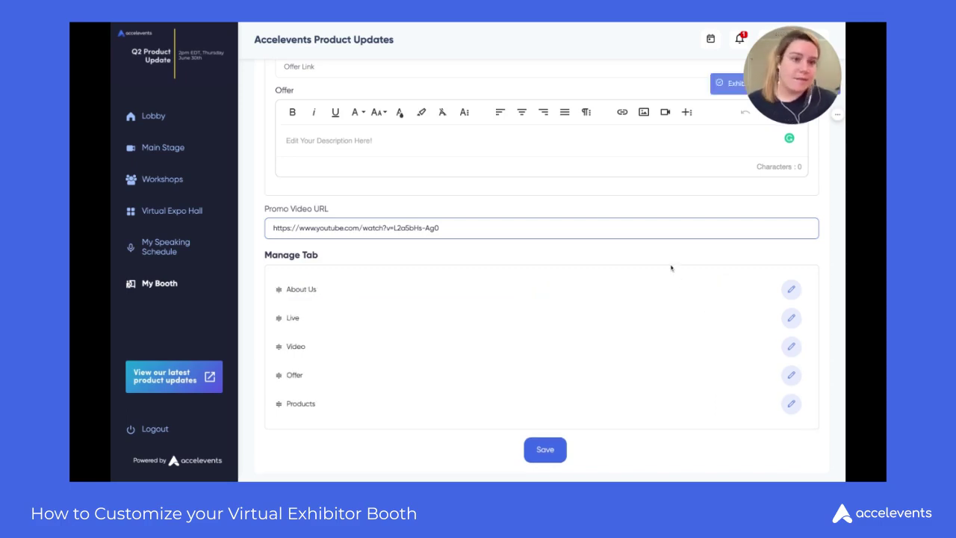